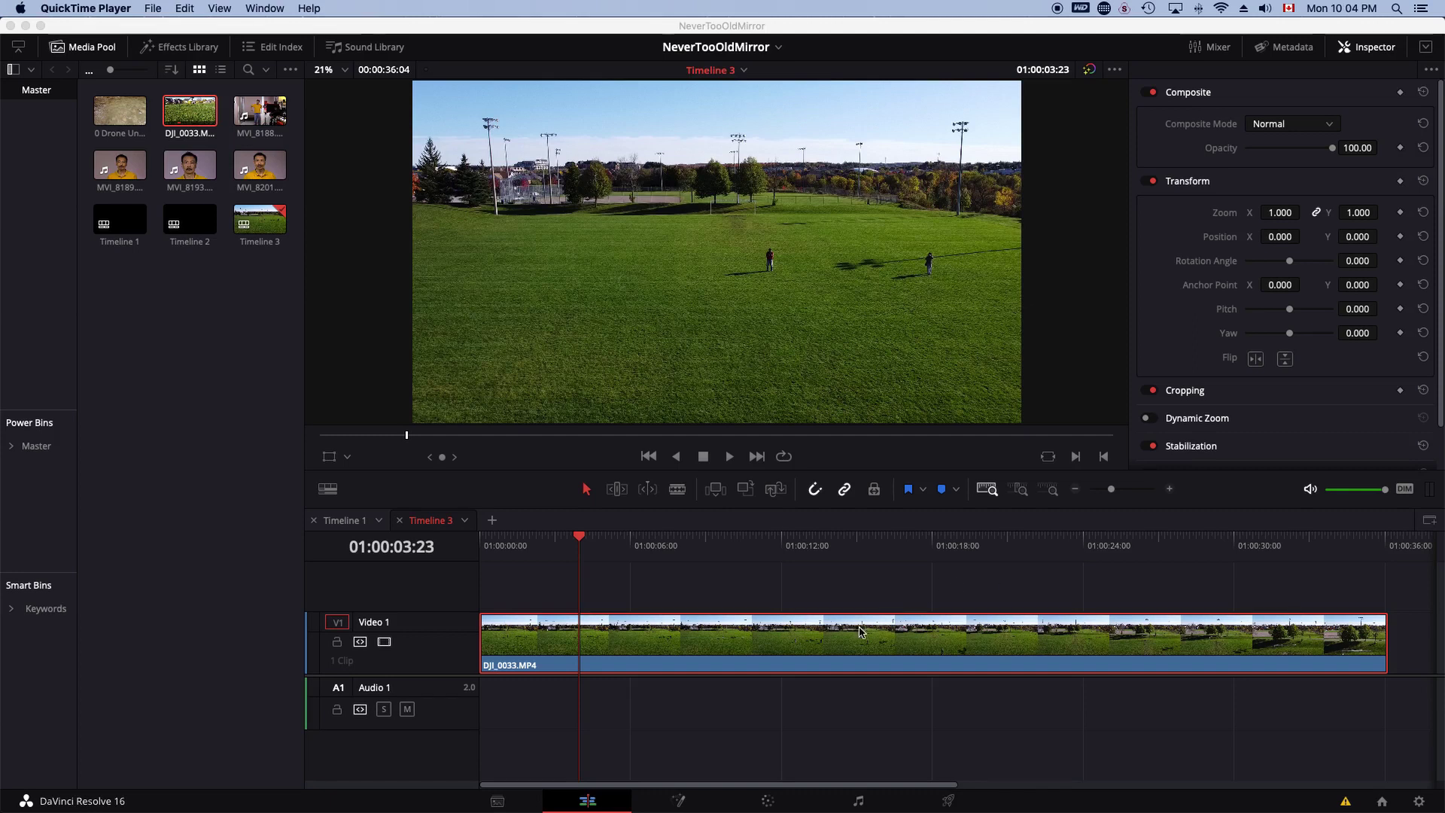
- Select the DJI_0033 clip and pick Mirrors from OpenFX's ResolveFX Stylize effects
drag(854, 633, 809, 639)
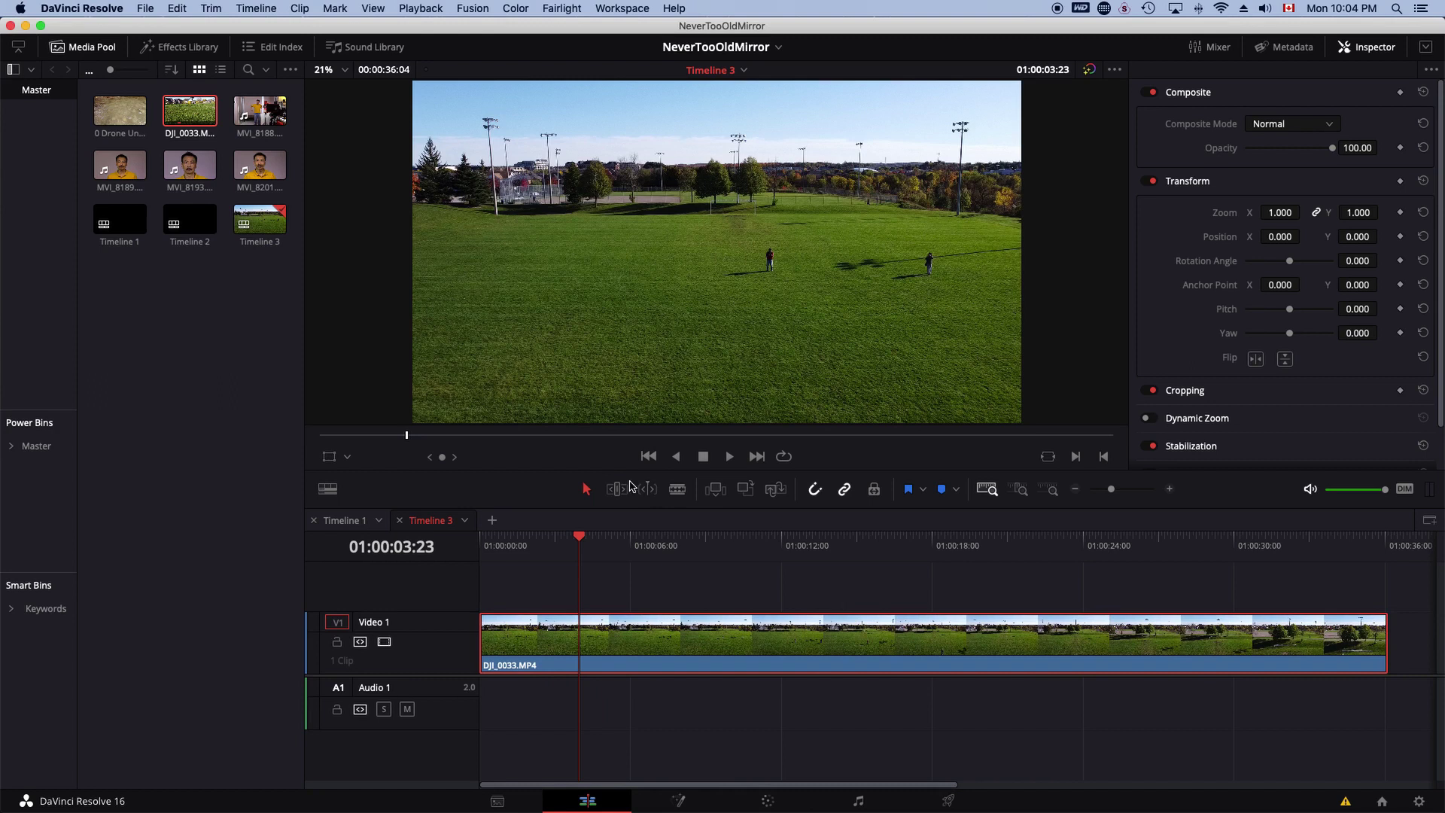
click(193, 50)
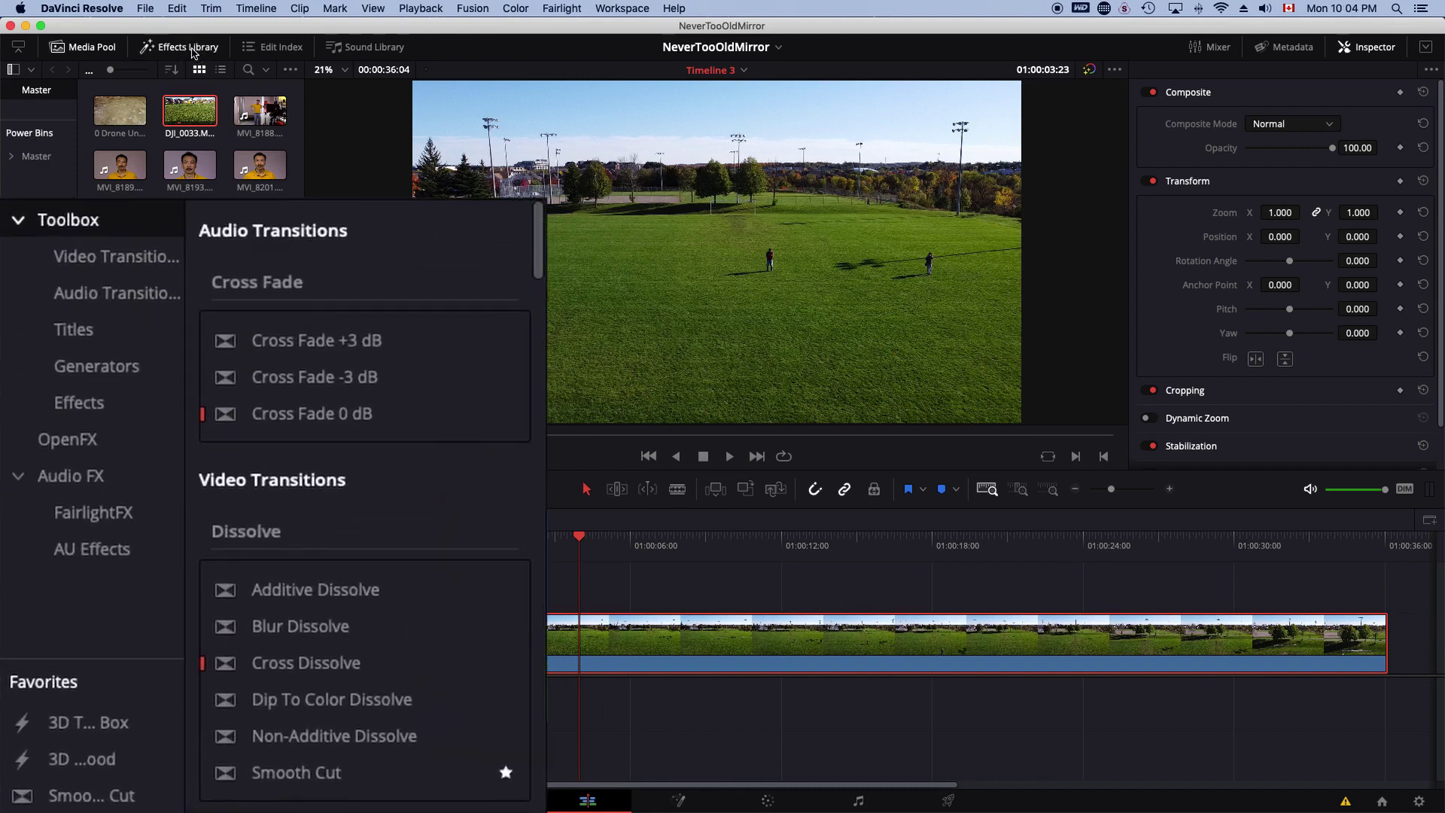
click(83, 443)
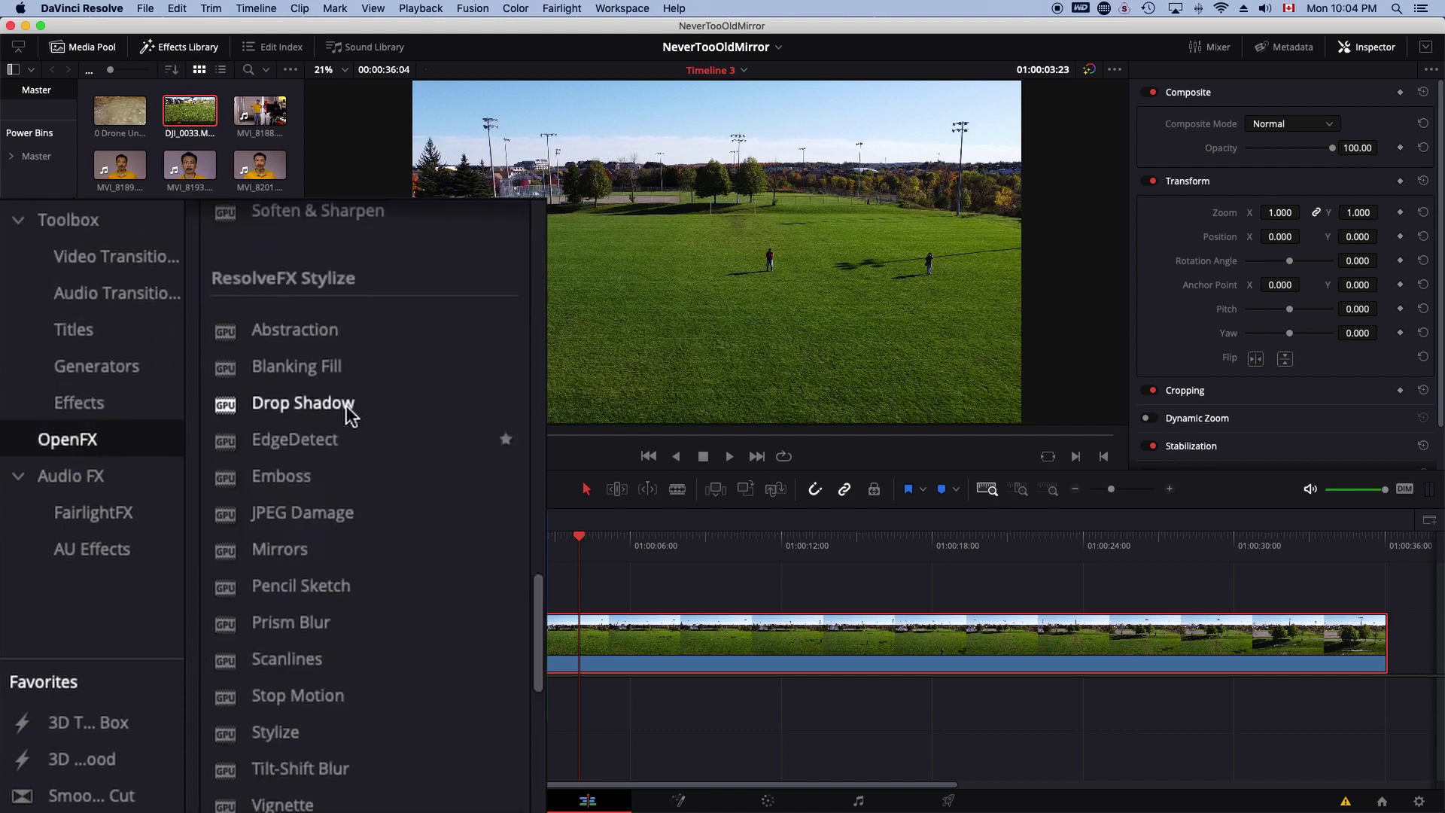
scroll(351, 415, down, 10)
scroll(391, 421, up, 3)
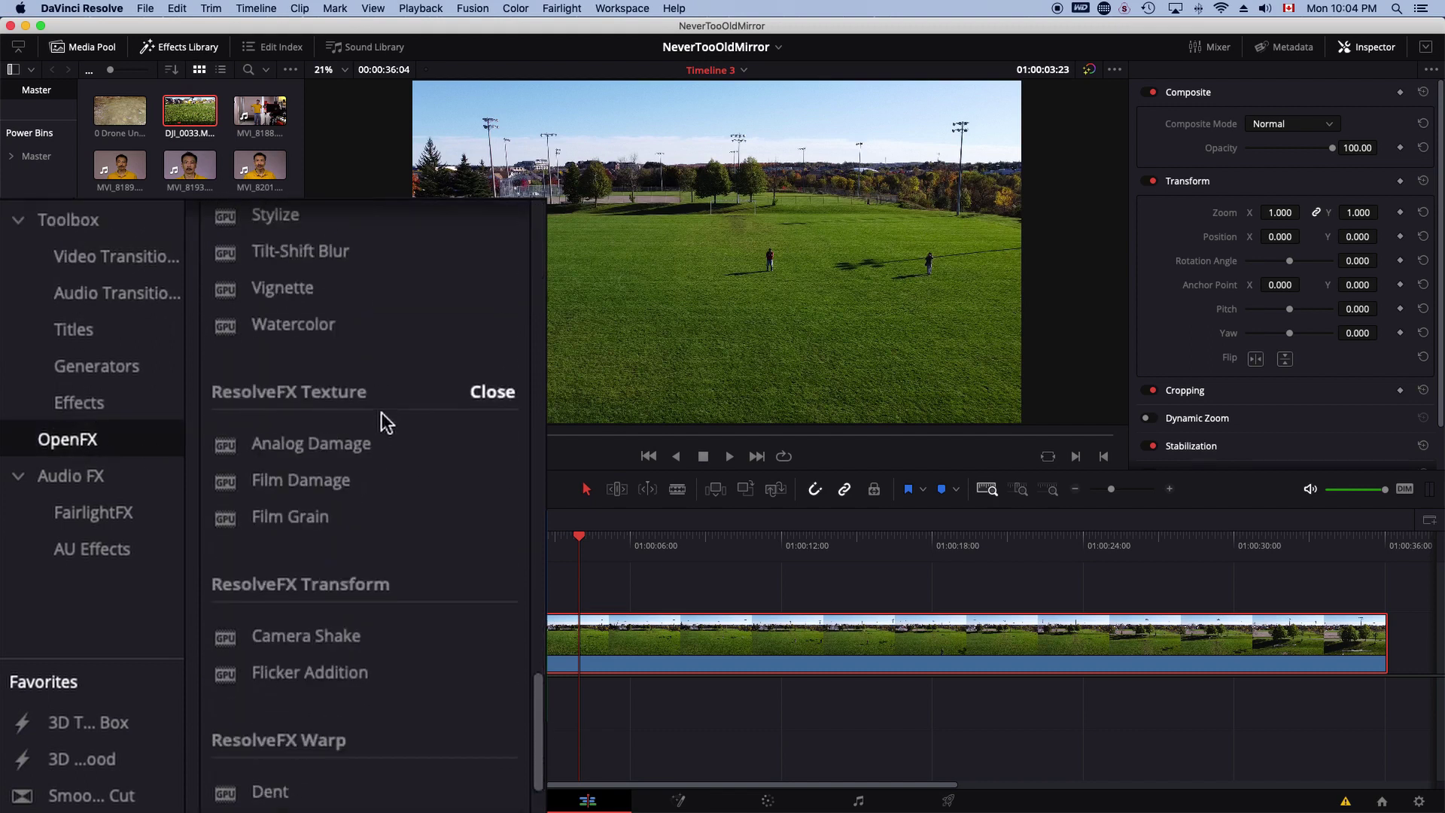
scroll(381, 414, up, 8)
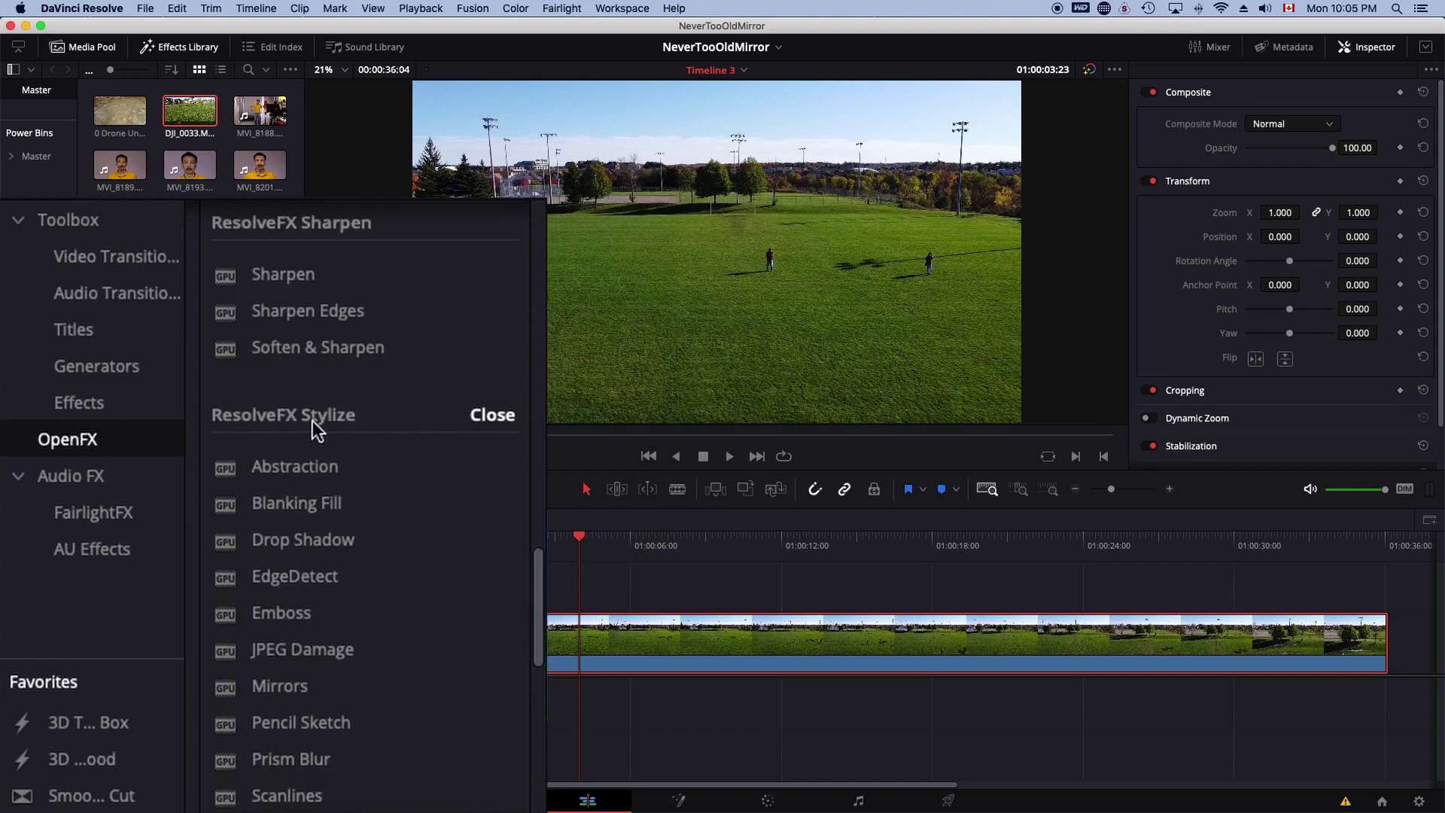
scroll(349, 420, down, 3)
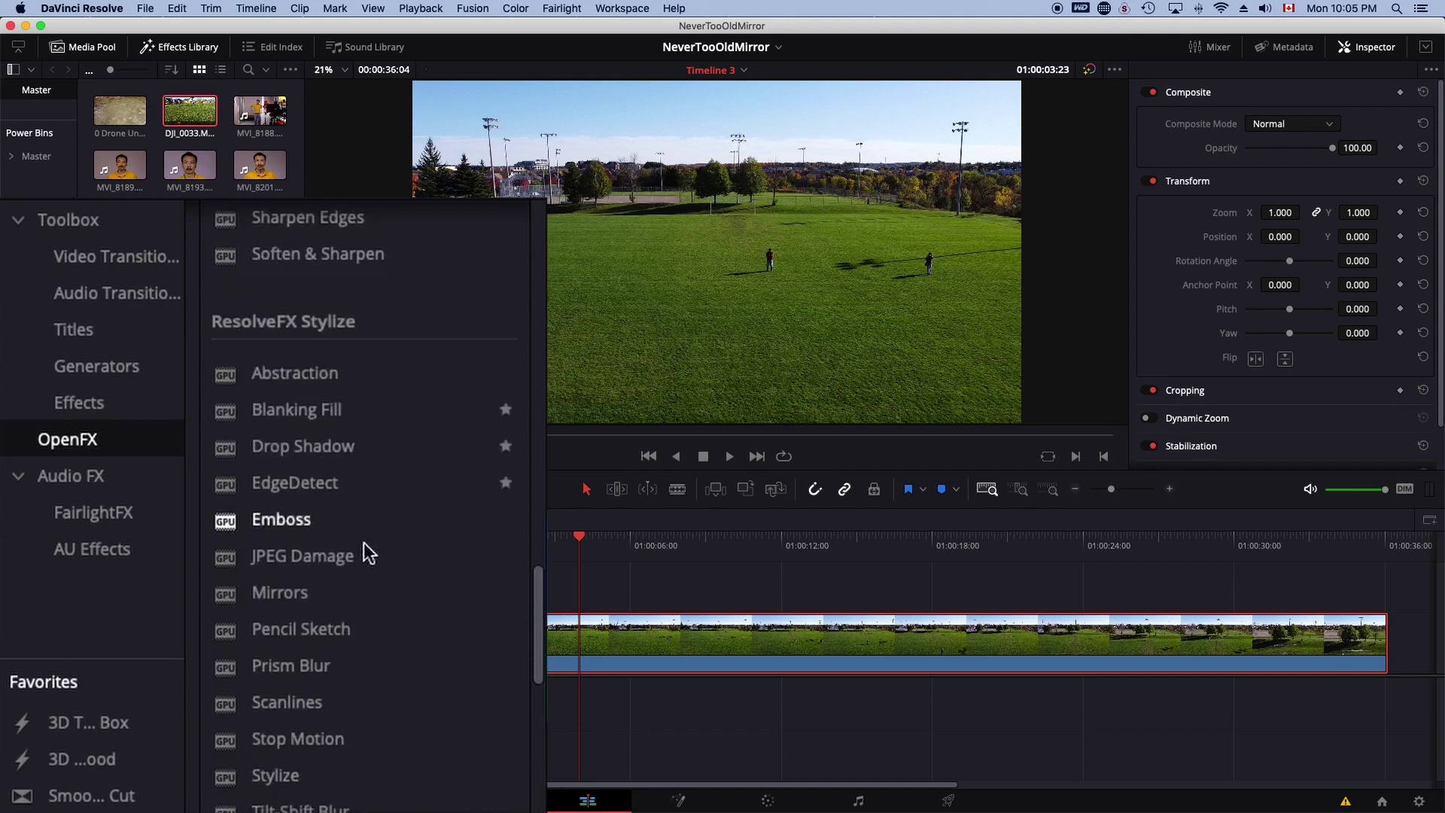
click(292, 593)
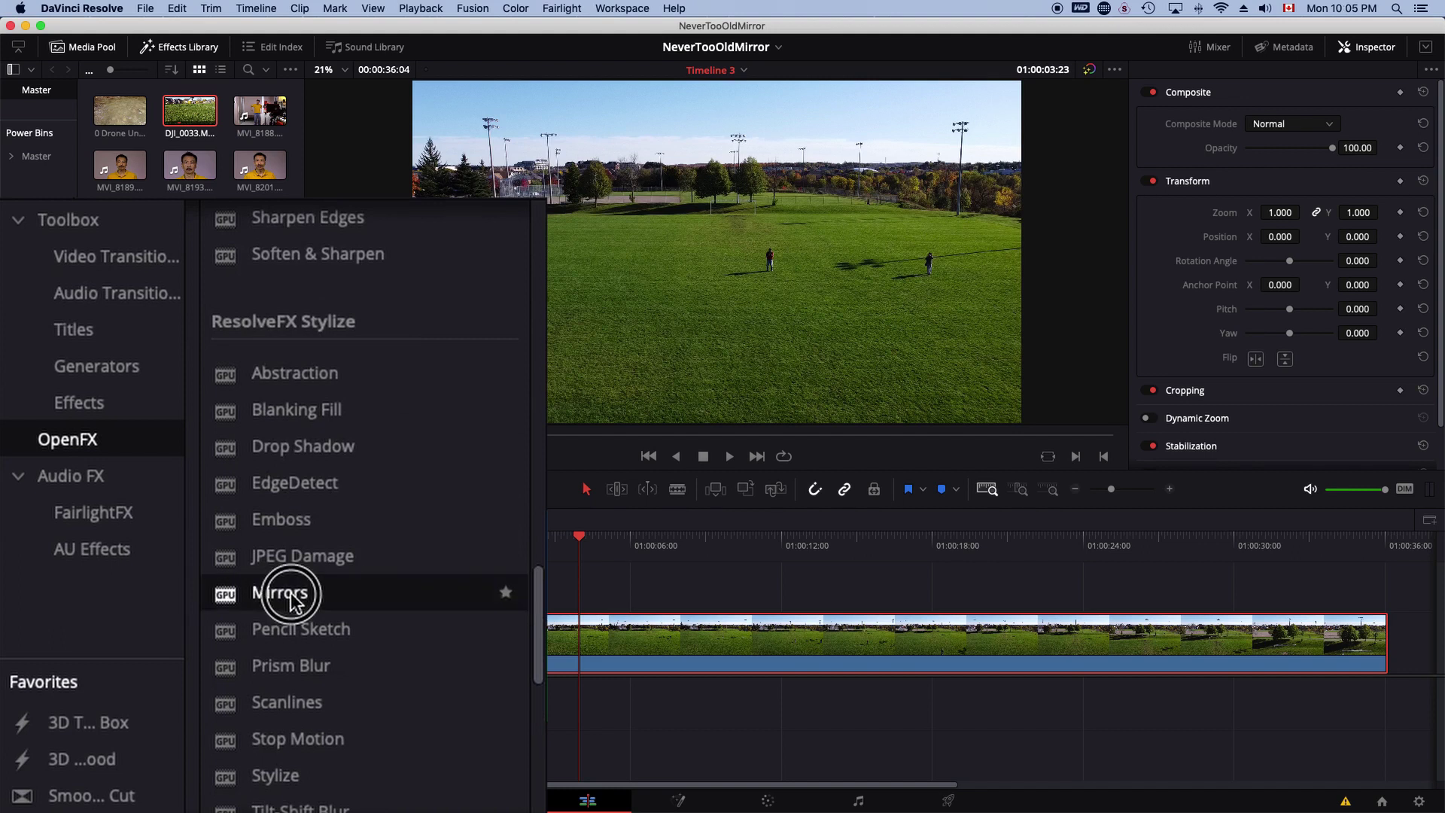
- Apply Mirrors to the DJI_0033 clip and show its settings in the Inspector's OpenFX tab
drag(291, 594, 632, 642)
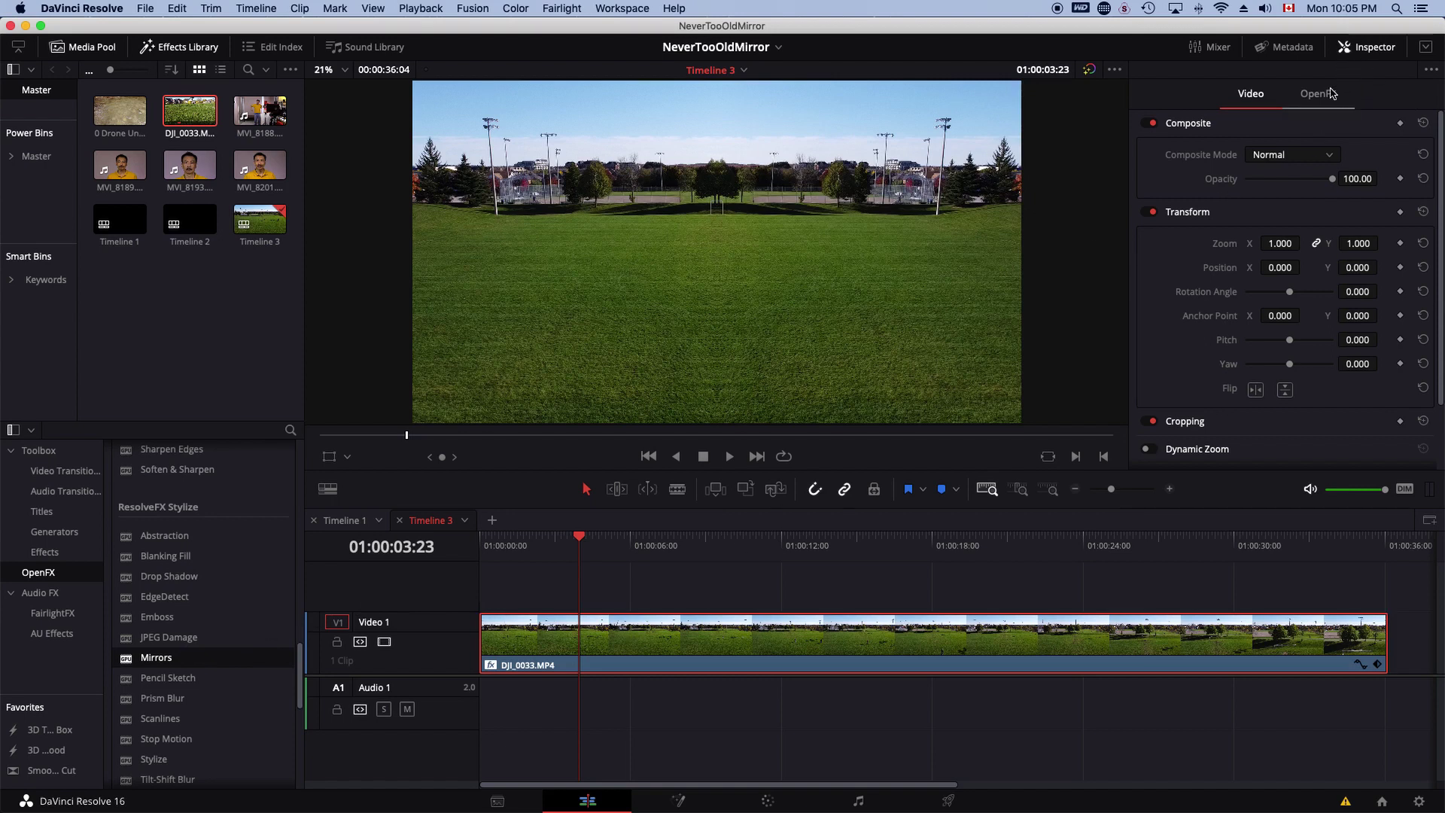
click(1372, 48)
click(1371, 48)
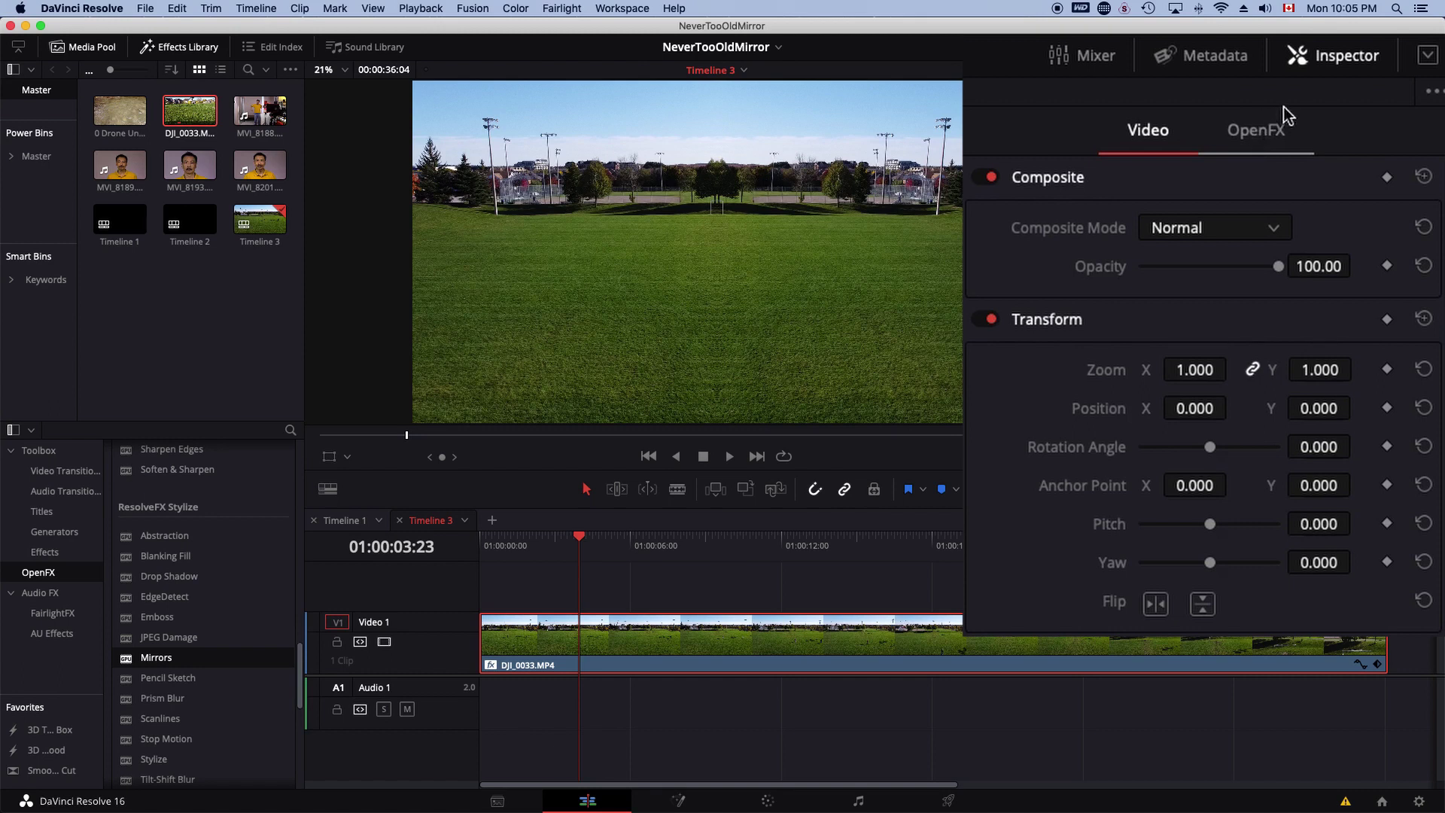
click(1256, 134)
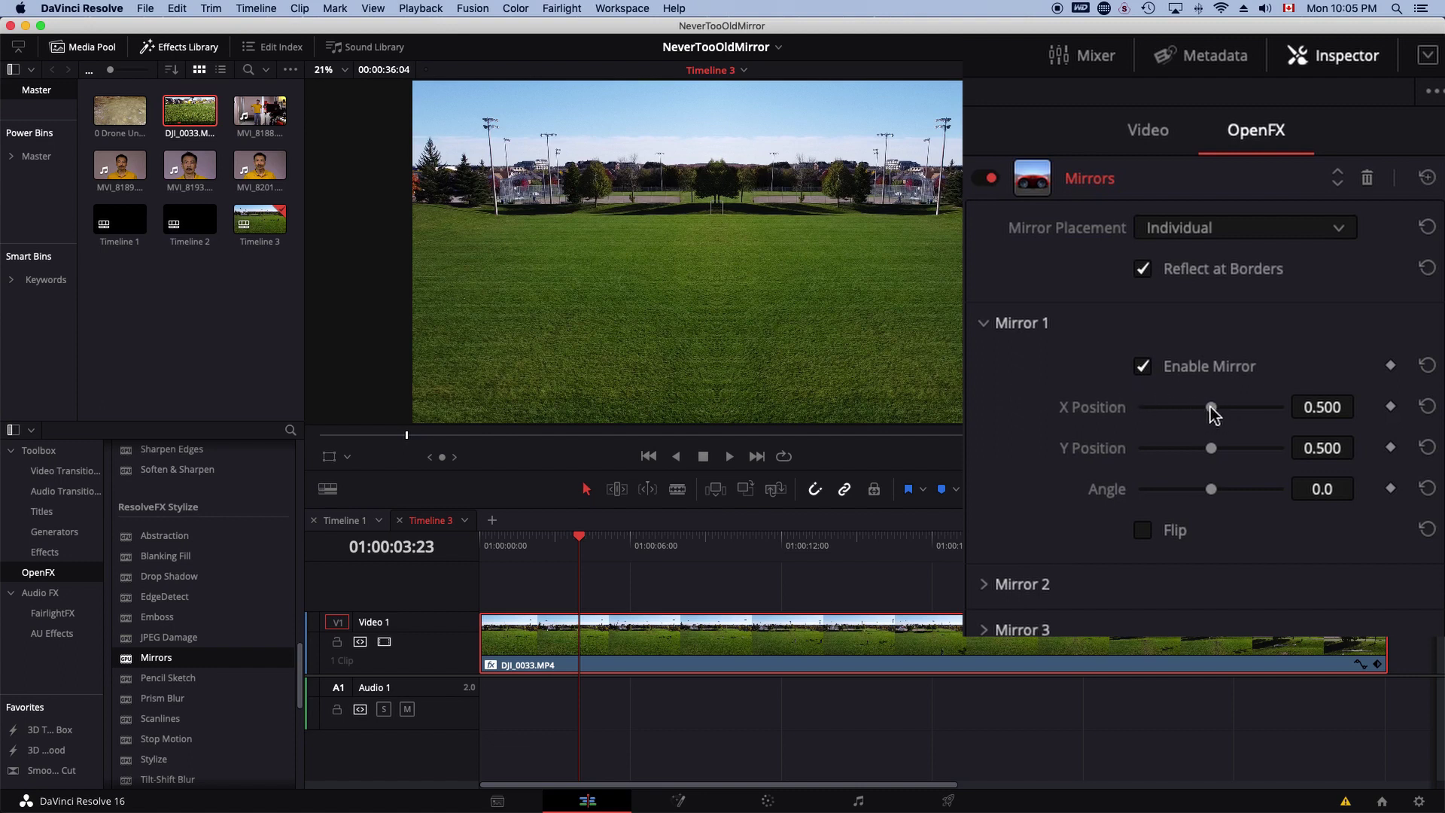
- Drag Mirror 1's X Position to 1.000 and its Angle to 90.0
drag(1218, 408, 1310, 410)
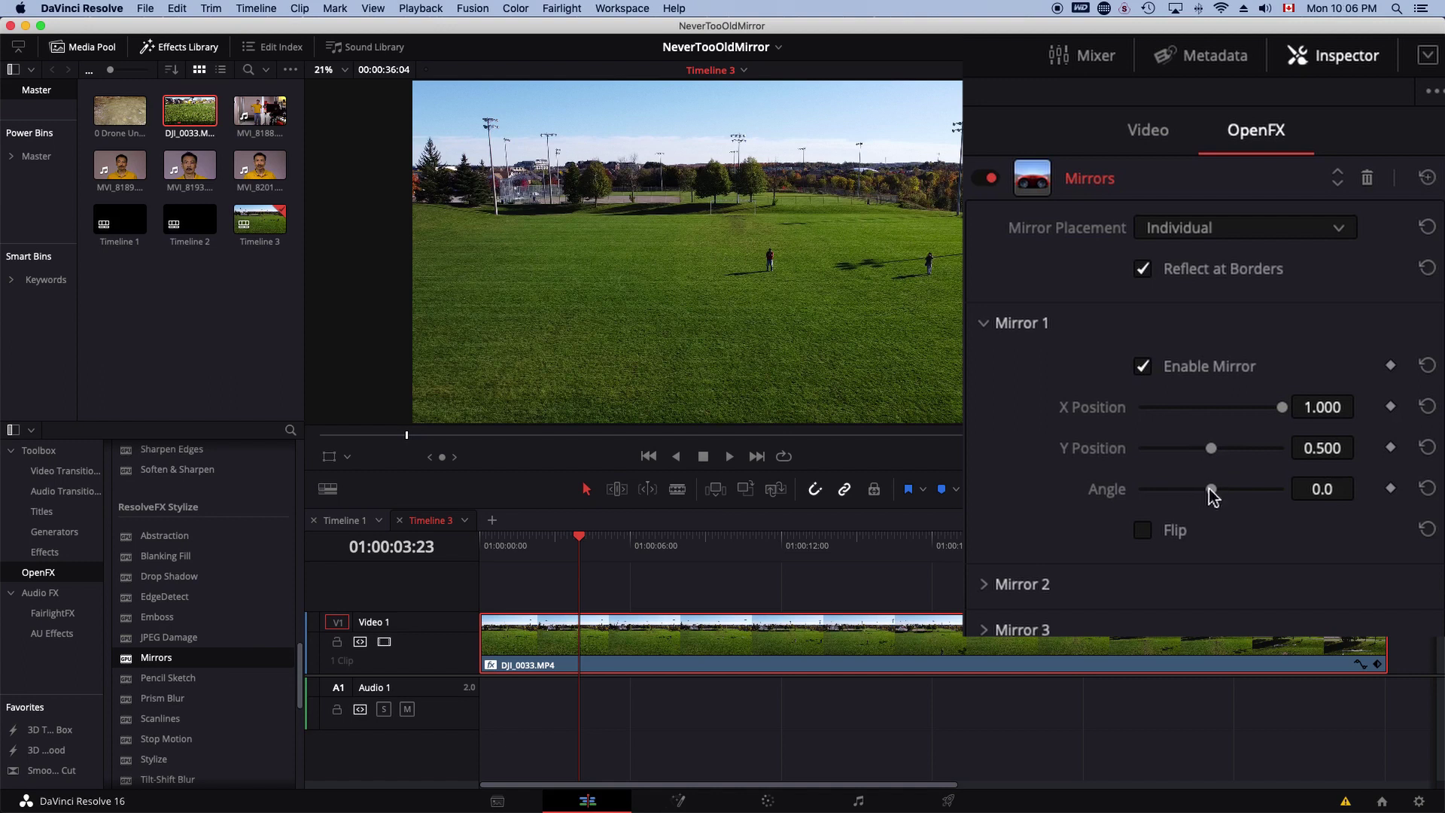
drag(1207, 490, 1322, 491)
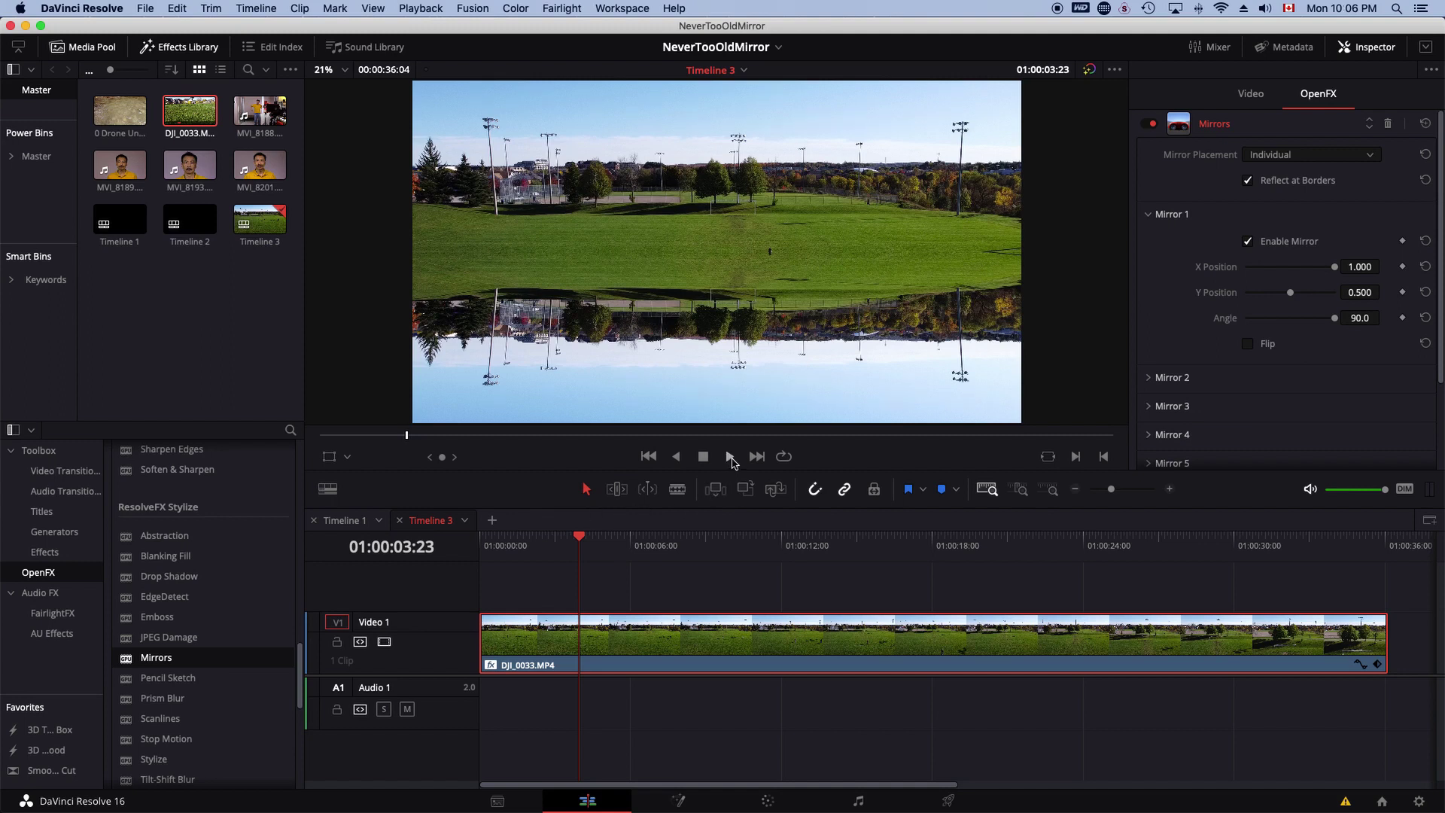
- Play the mirrored drone clip to about 24 seconds, then stop
click(731, 458)
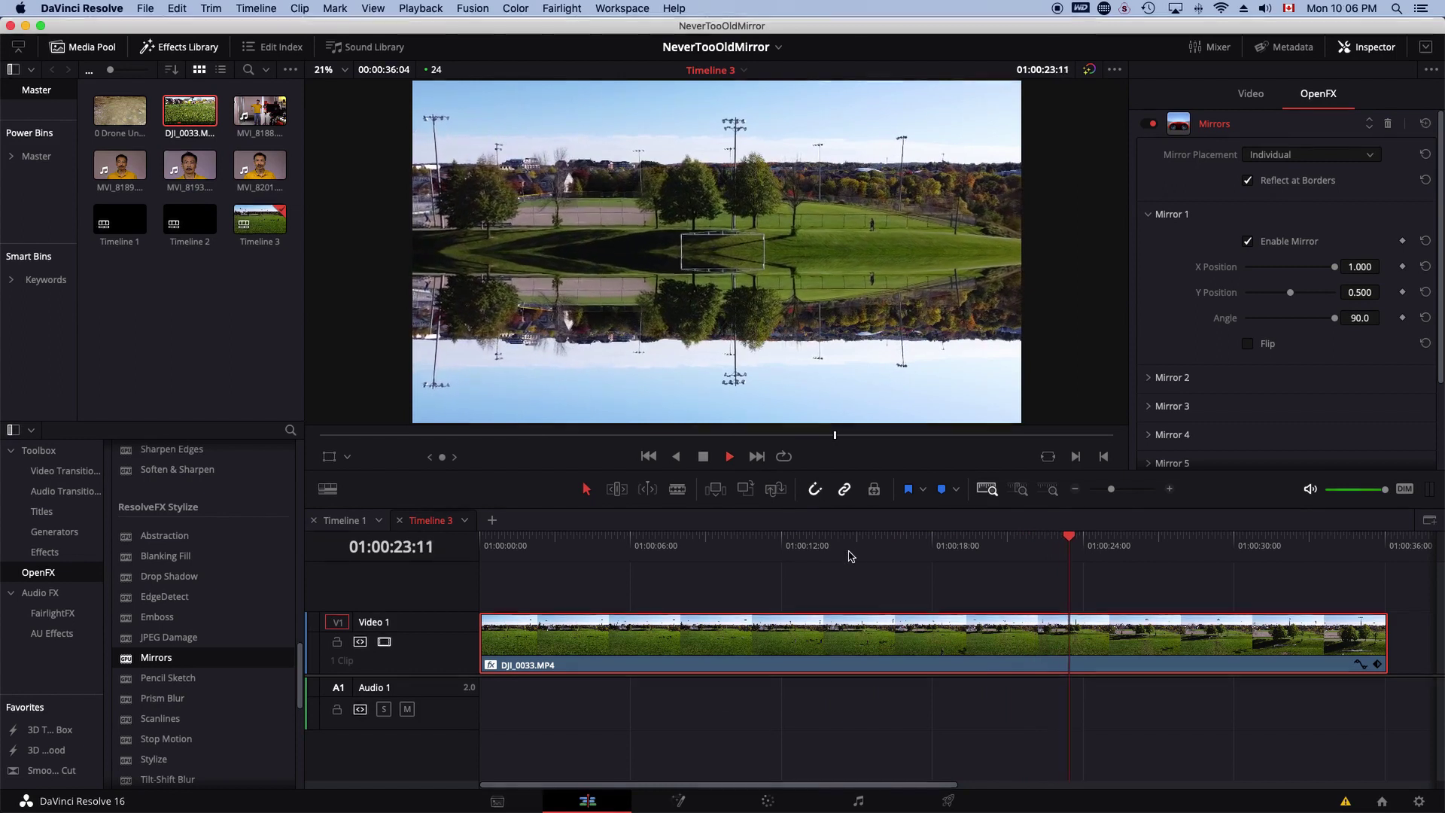
key(space)
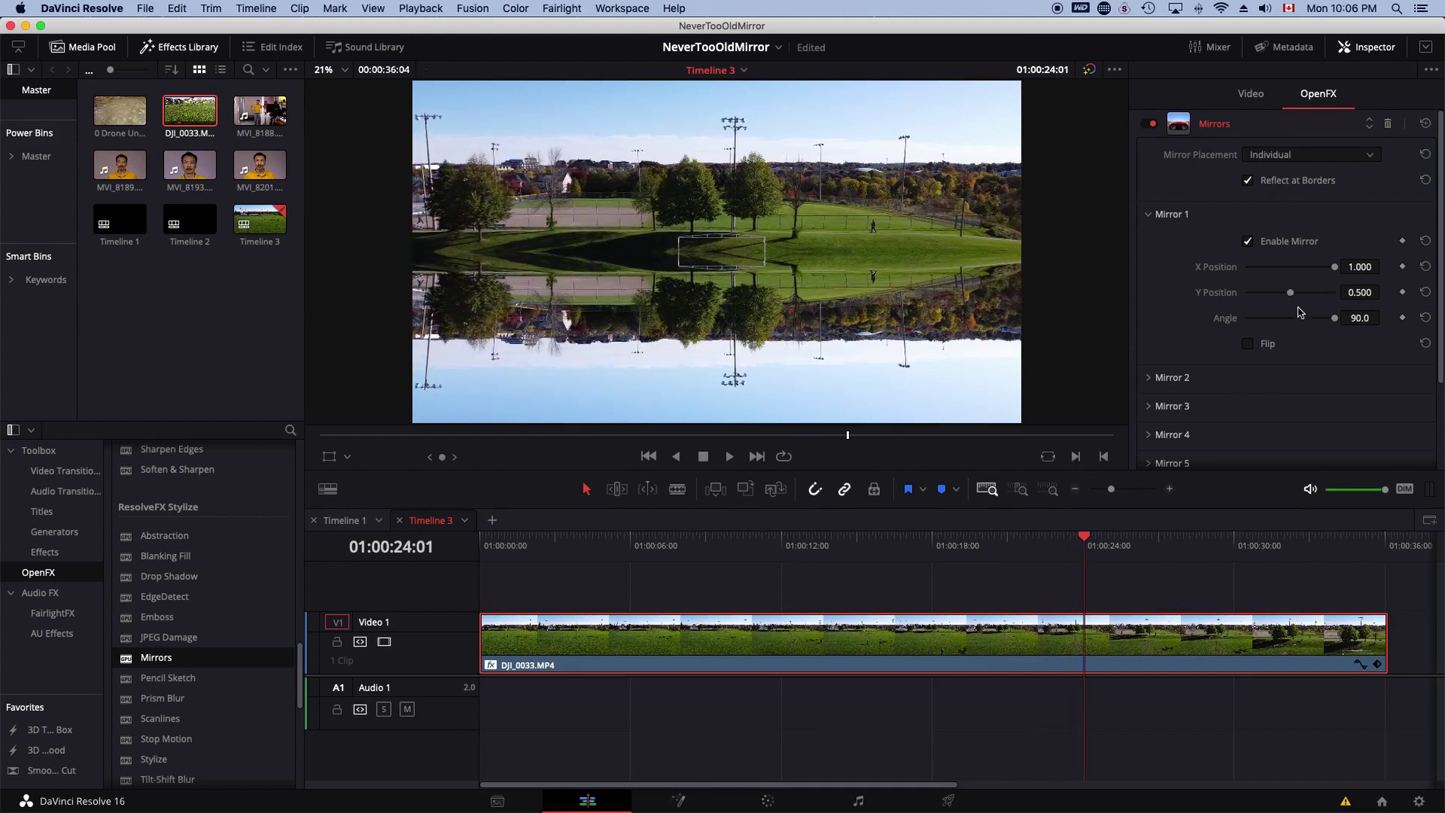
- Give Mirror 1 Angle -45 and X Position 0.712, then preview from about 18 seconds
drag(1336, 321, 1267, 318)
click(1358, 318)
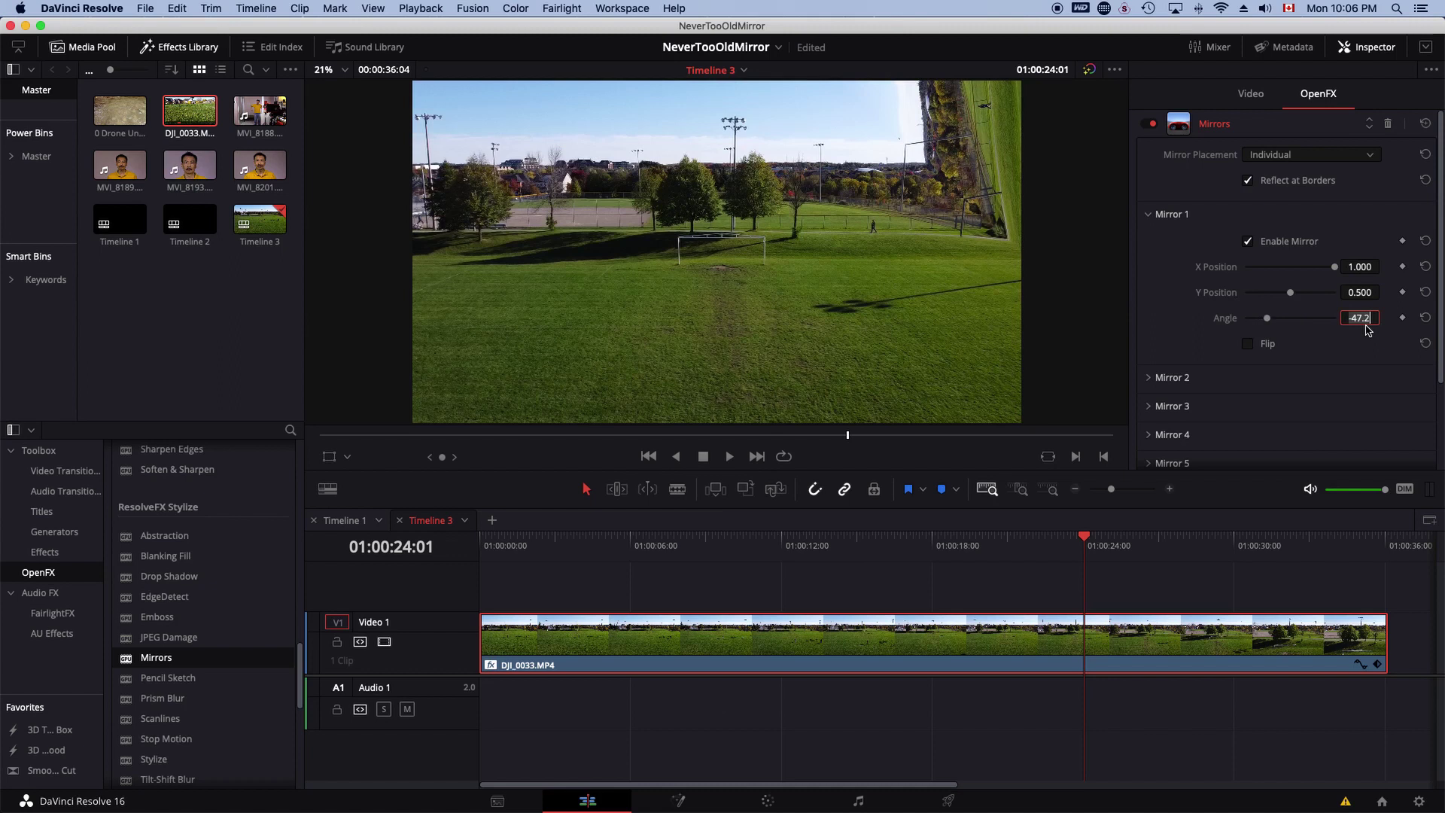
text(-45)
key(Return)
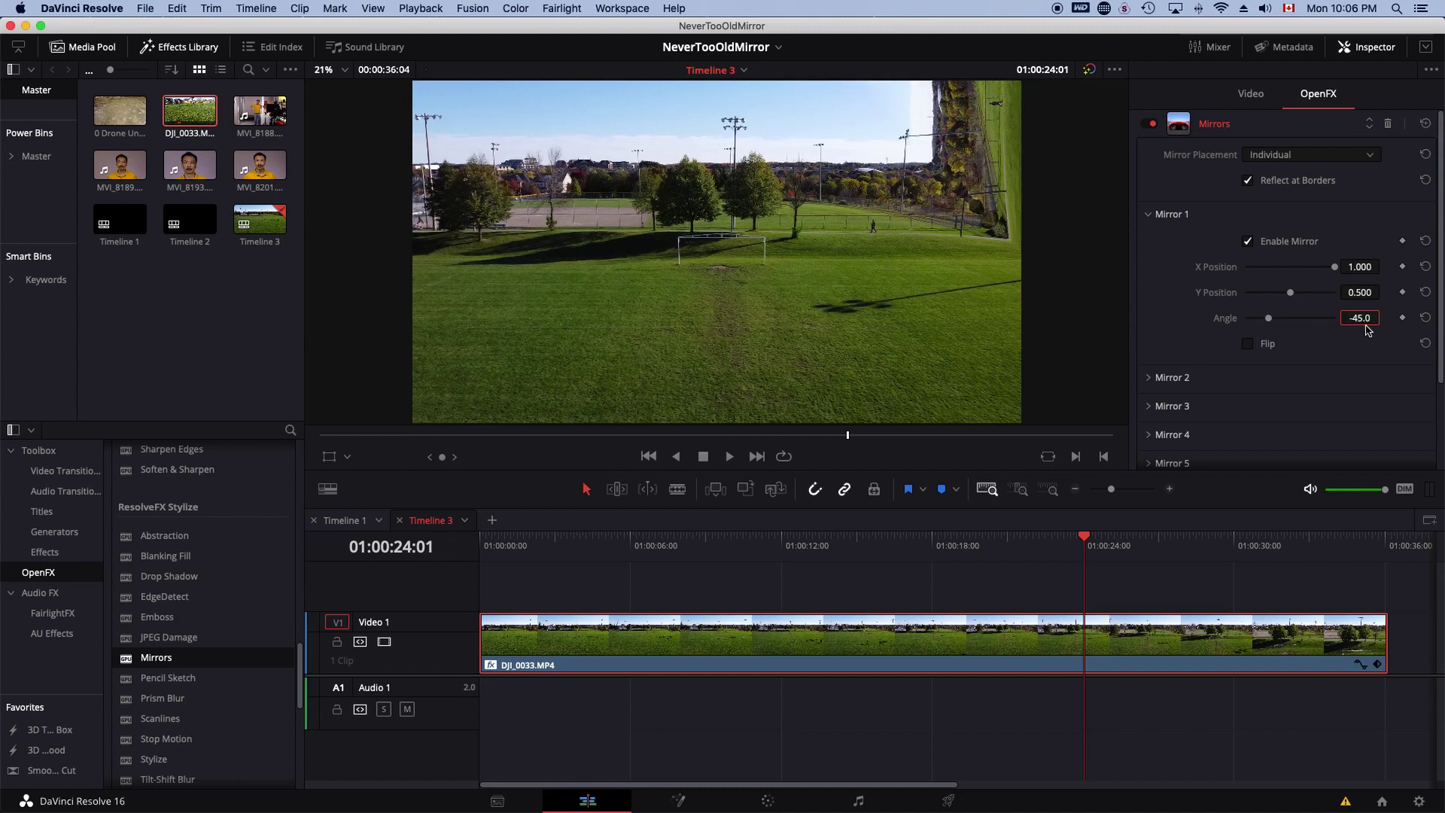
click(1337, 268)
drag(1338, 269, 1315, 273)
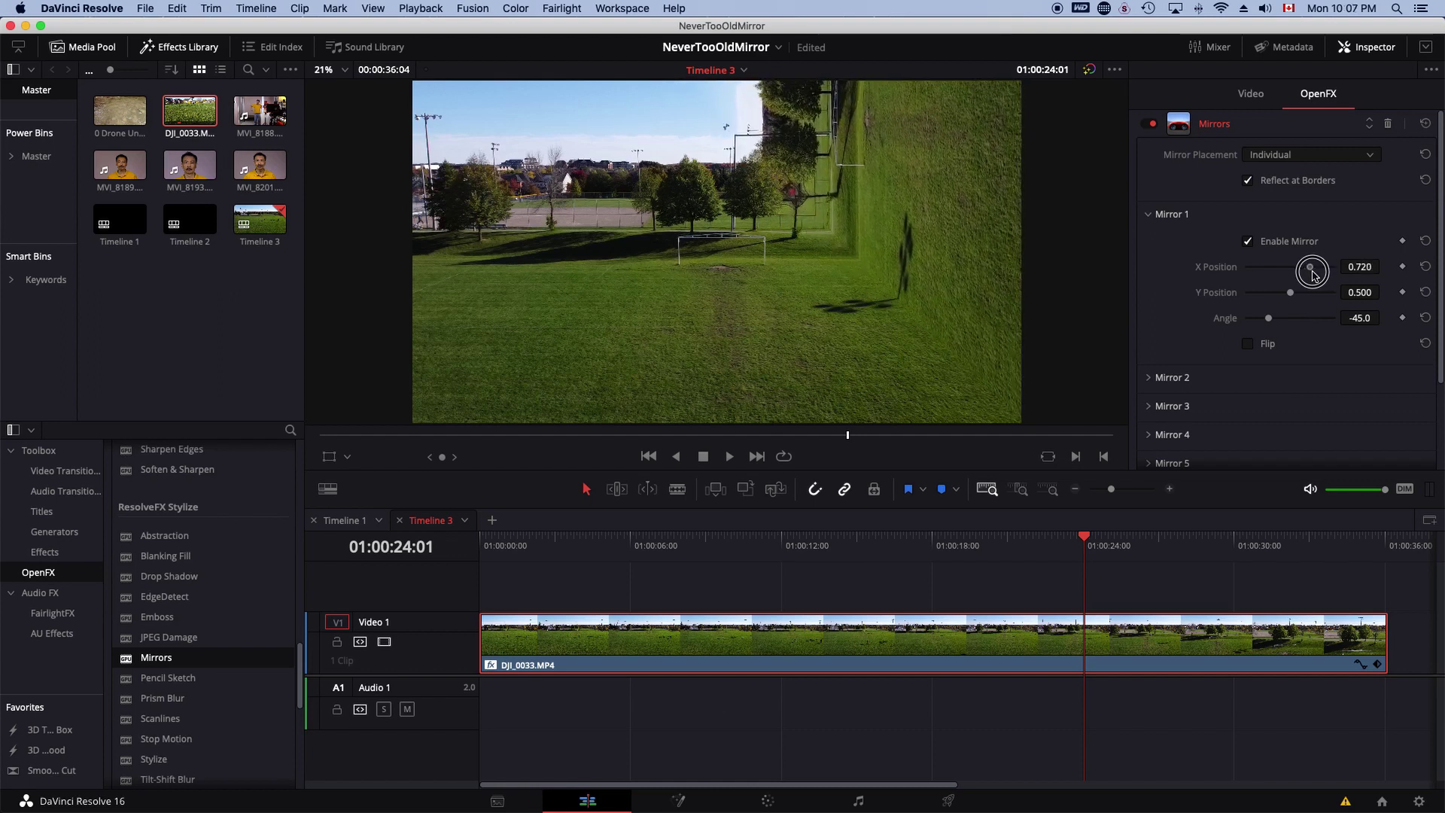
drag(1313, 275, 1309, 276)
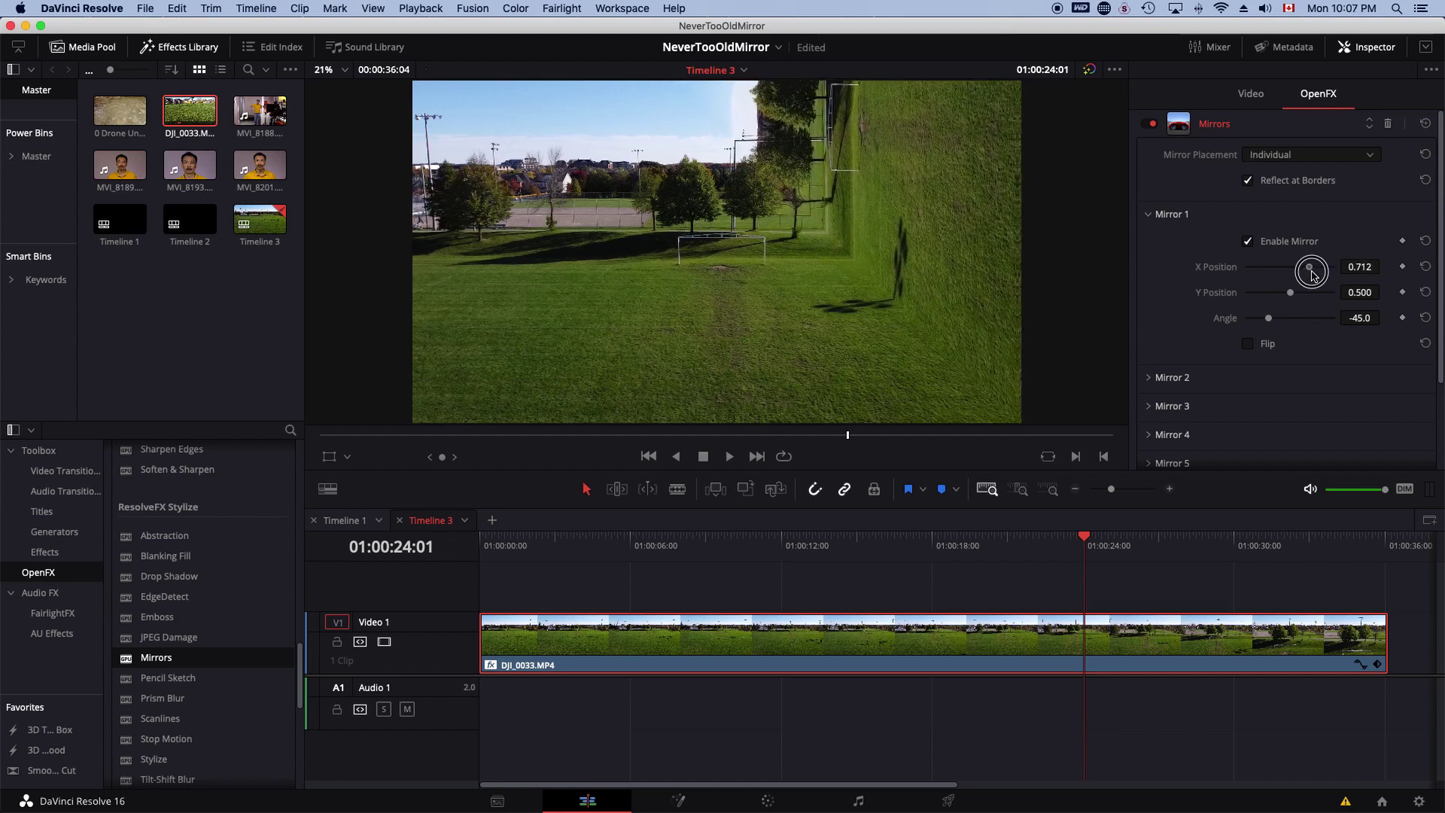
click(956, 537)
key(space)
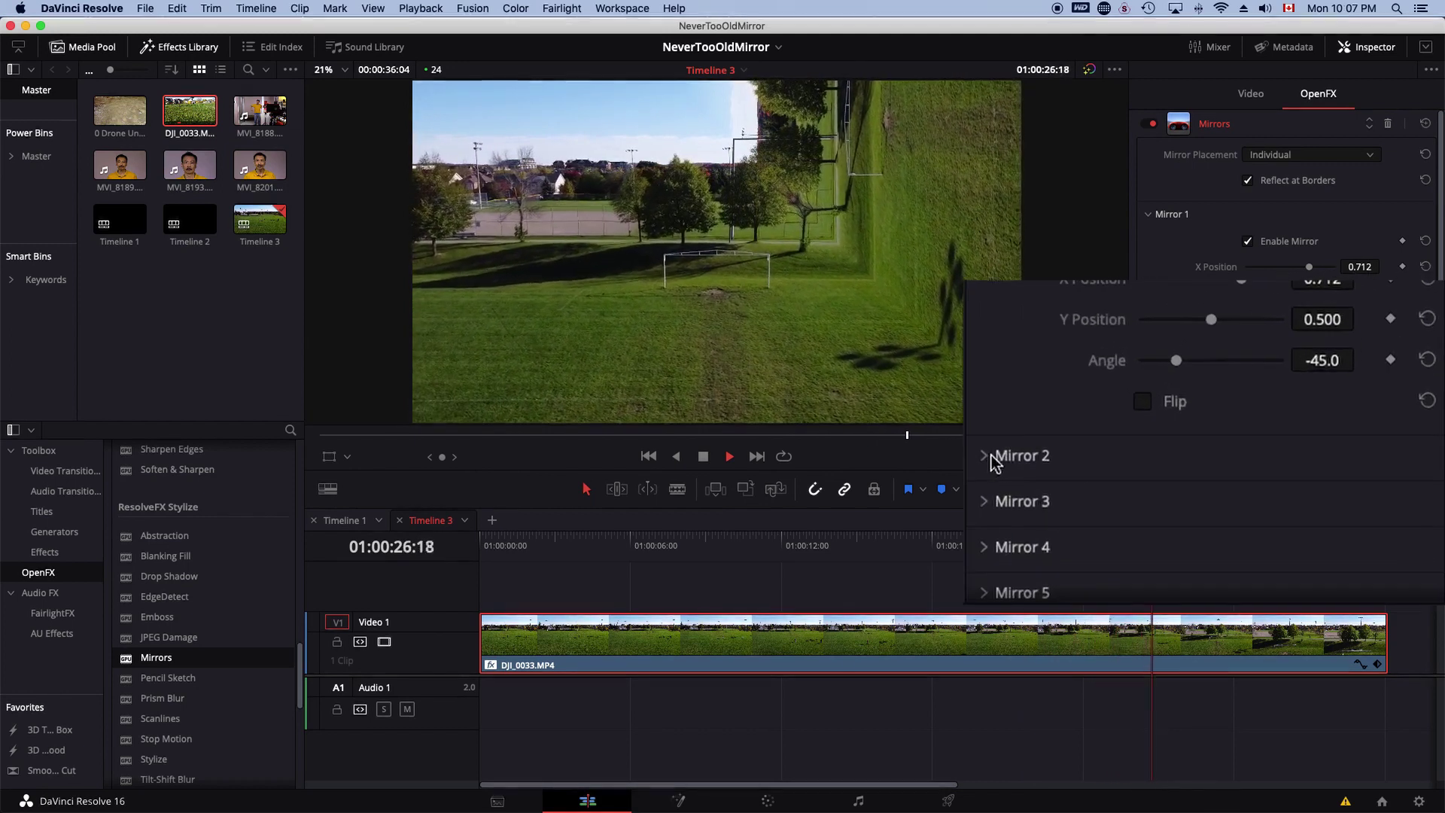
- Enable Mirror 2 with Flip on and Angle reset to 0.0, then preview from about 10 seconds
click(988, 456)
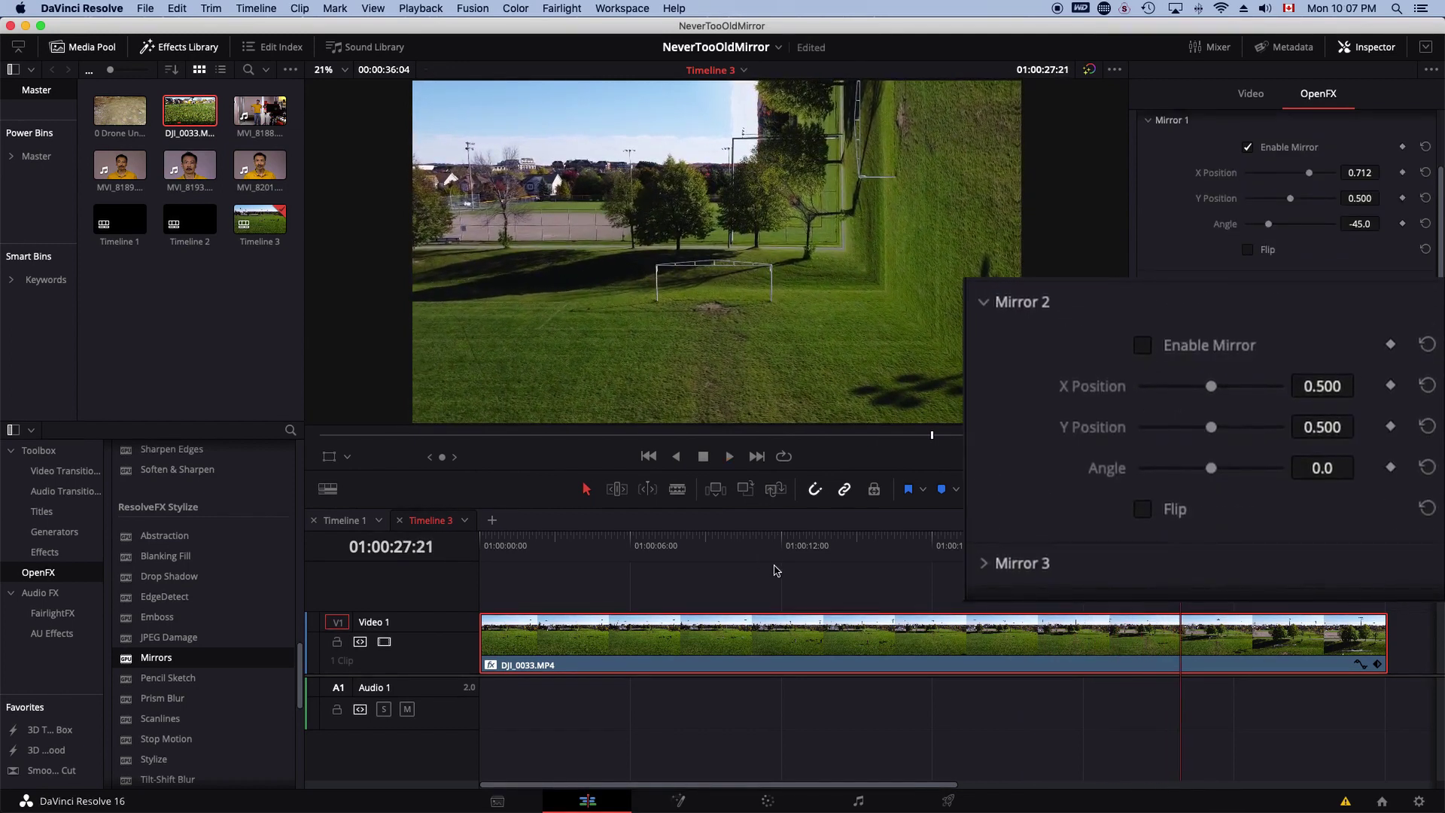
click(858, 542)
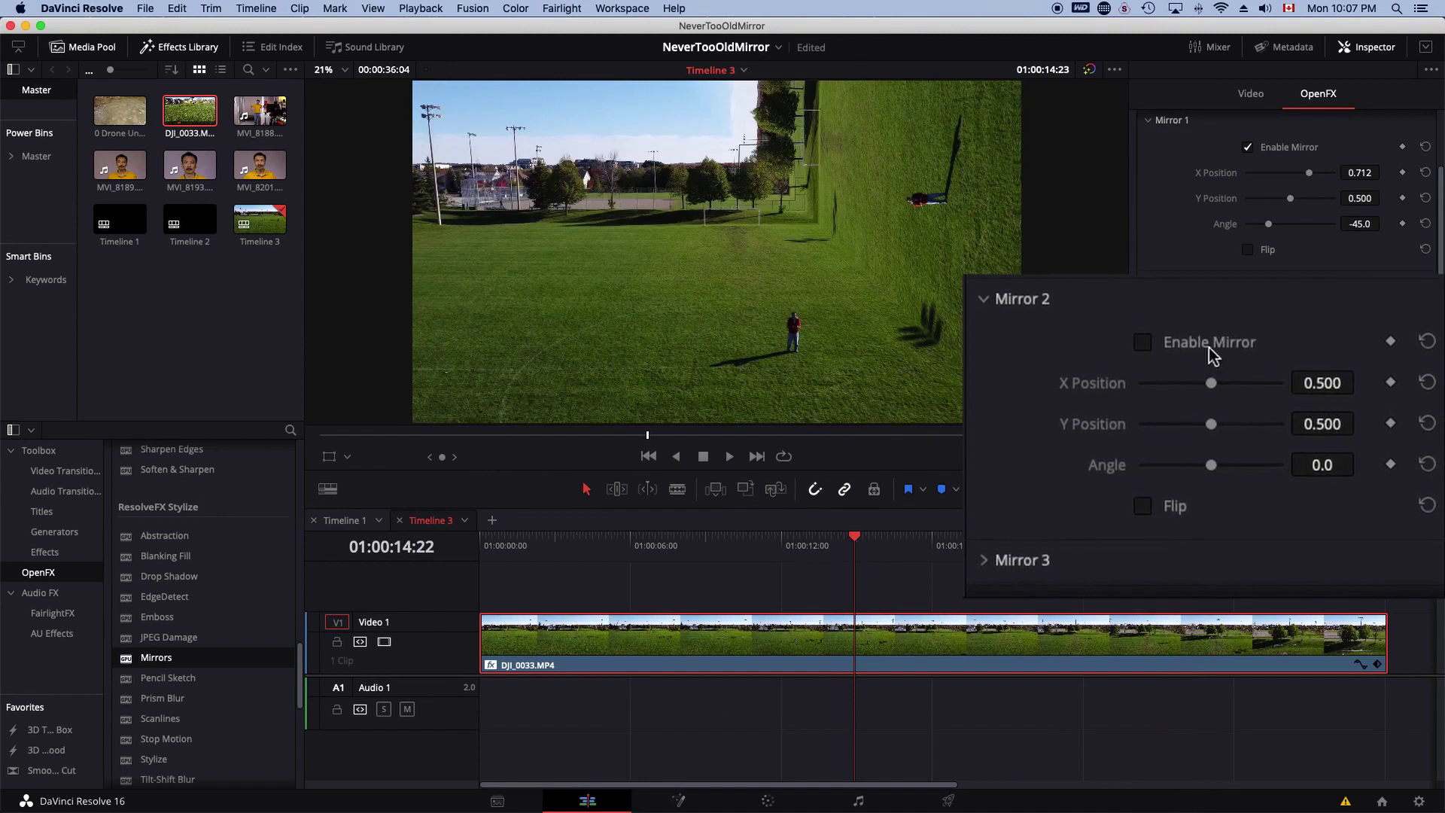
click(1142, 502)
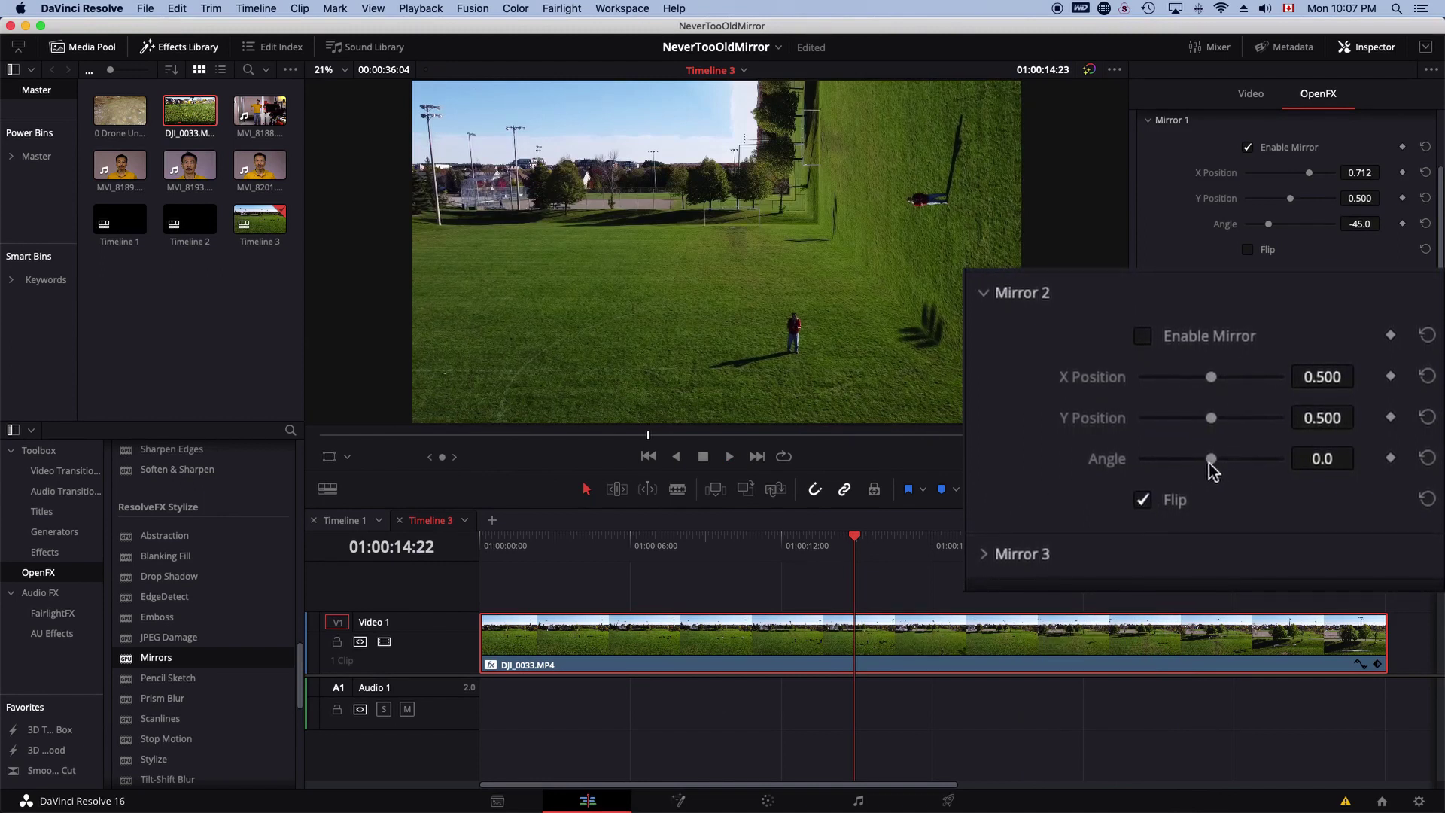
mouse_move(1212, 458)
mouse_down()
mouse_move(1246, 460)
mouse_move(1218, 456)
mouse_up()
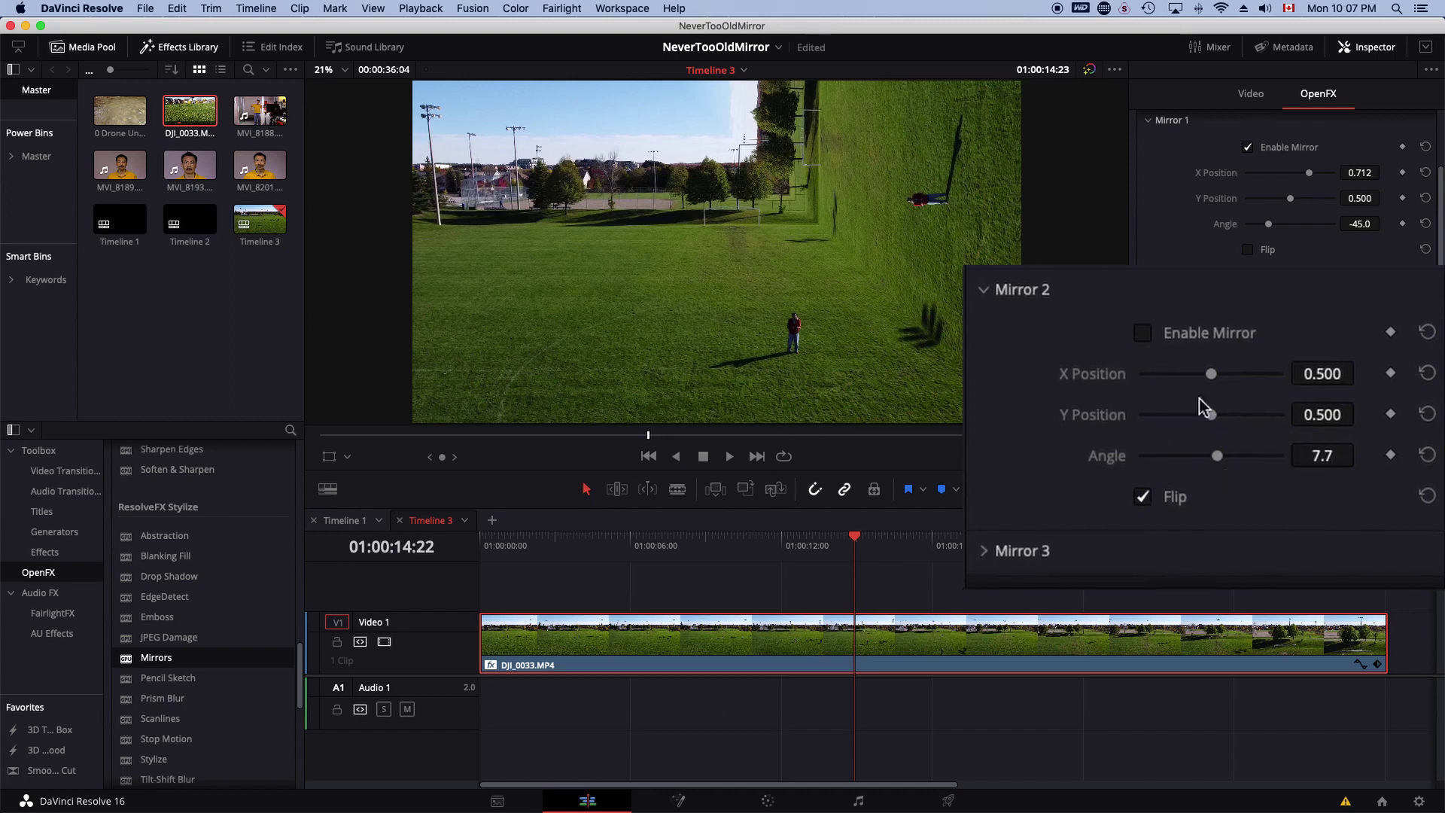
click(1143, 333)
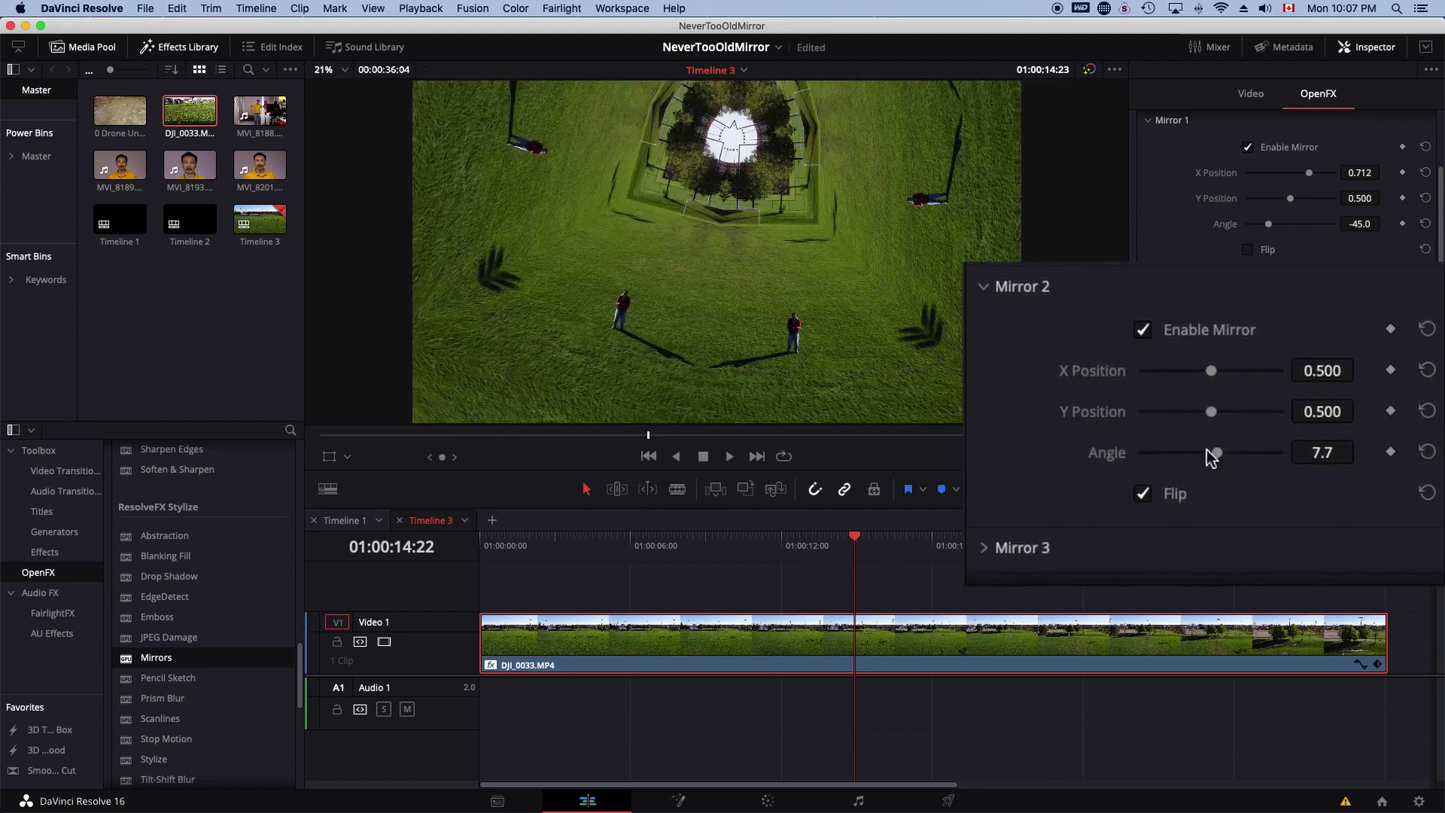
mouse_move(1267, 455)
mouse_down()
mouse_move(1226, 452)
mouse_move(1242, 453)
mouse_up()
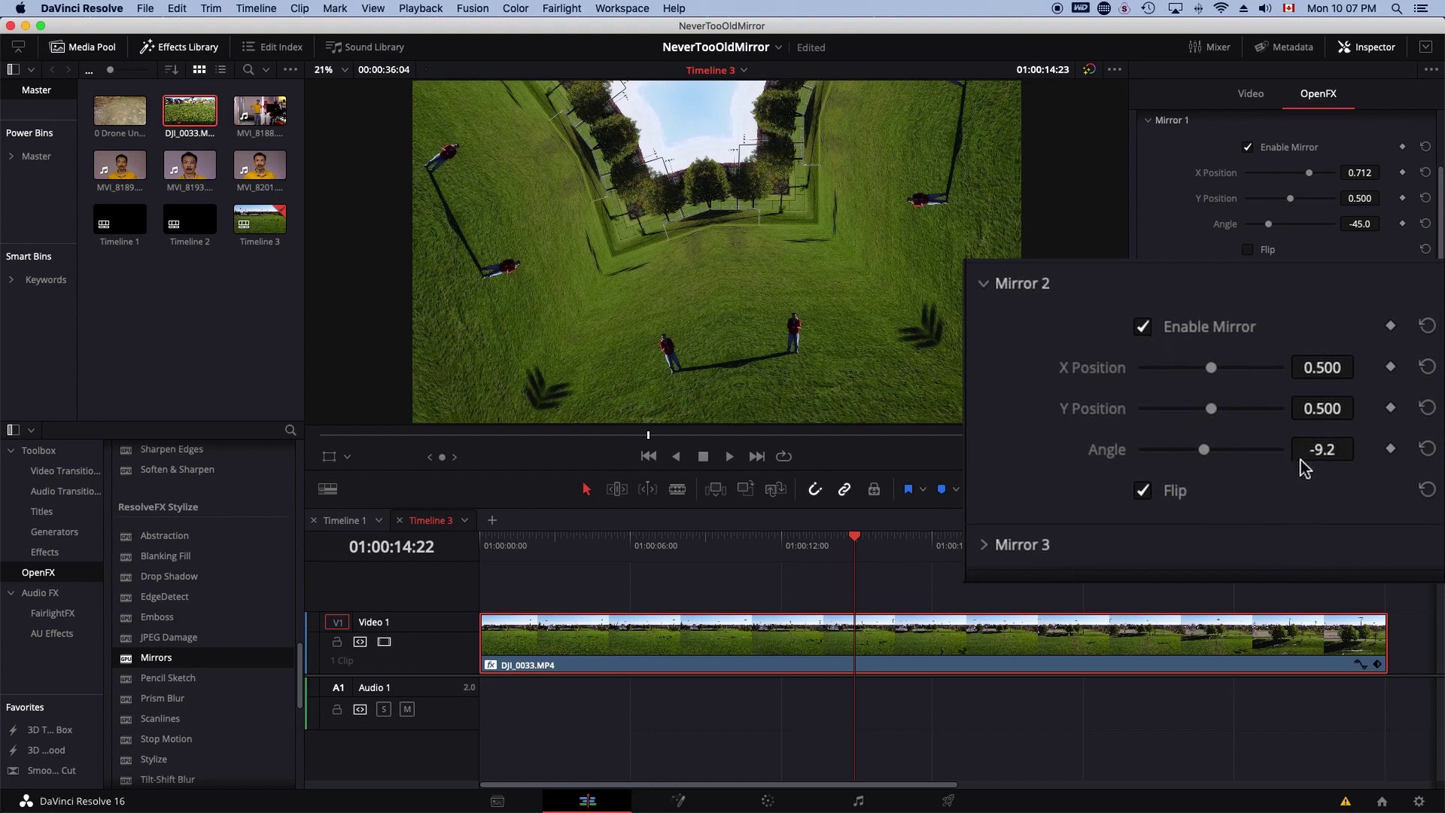
click(1428, 450)
click(739, 545)
key(space)
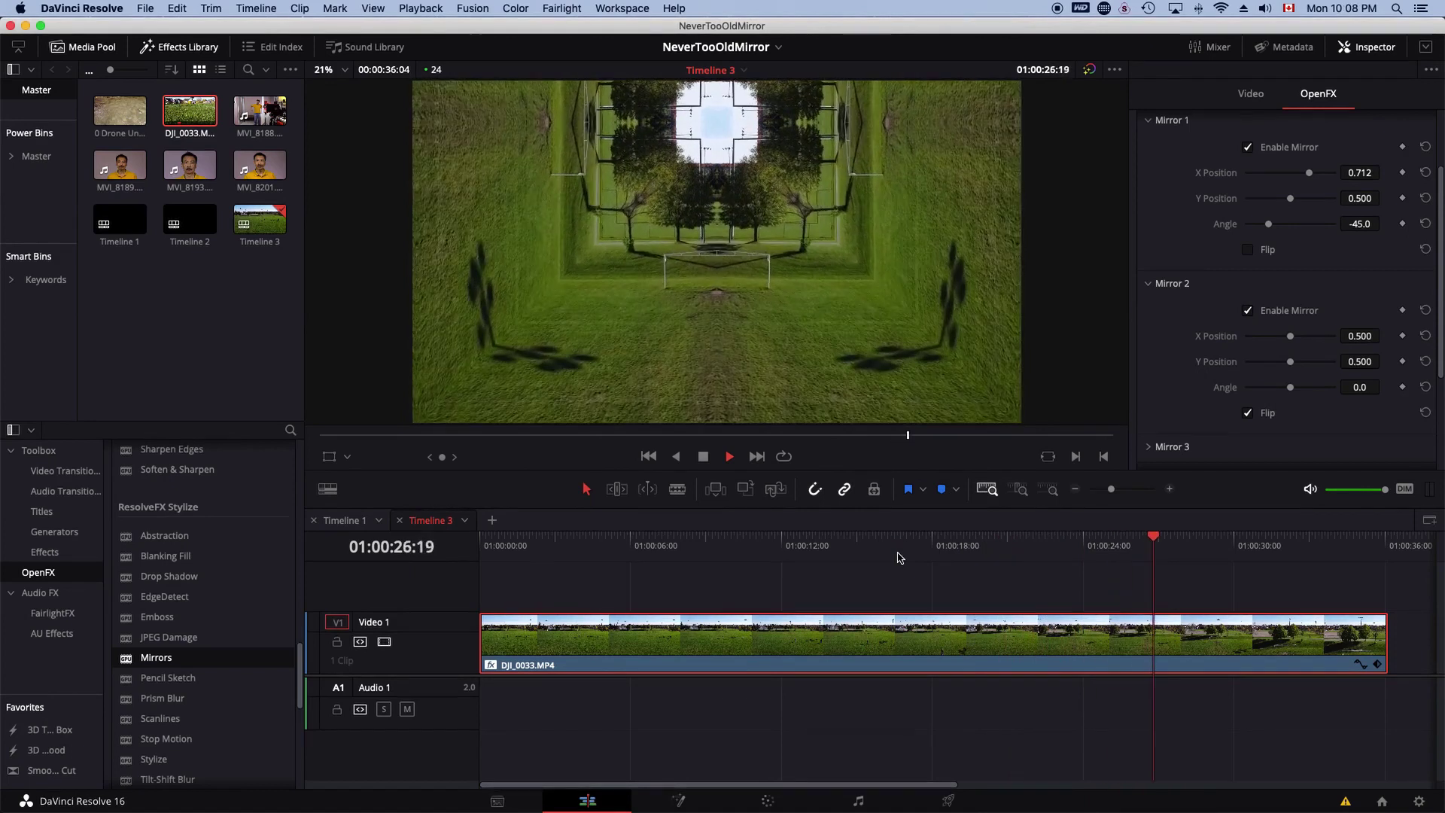
- Stop the kaleidoscope preview at about 27 seconds
key(space)
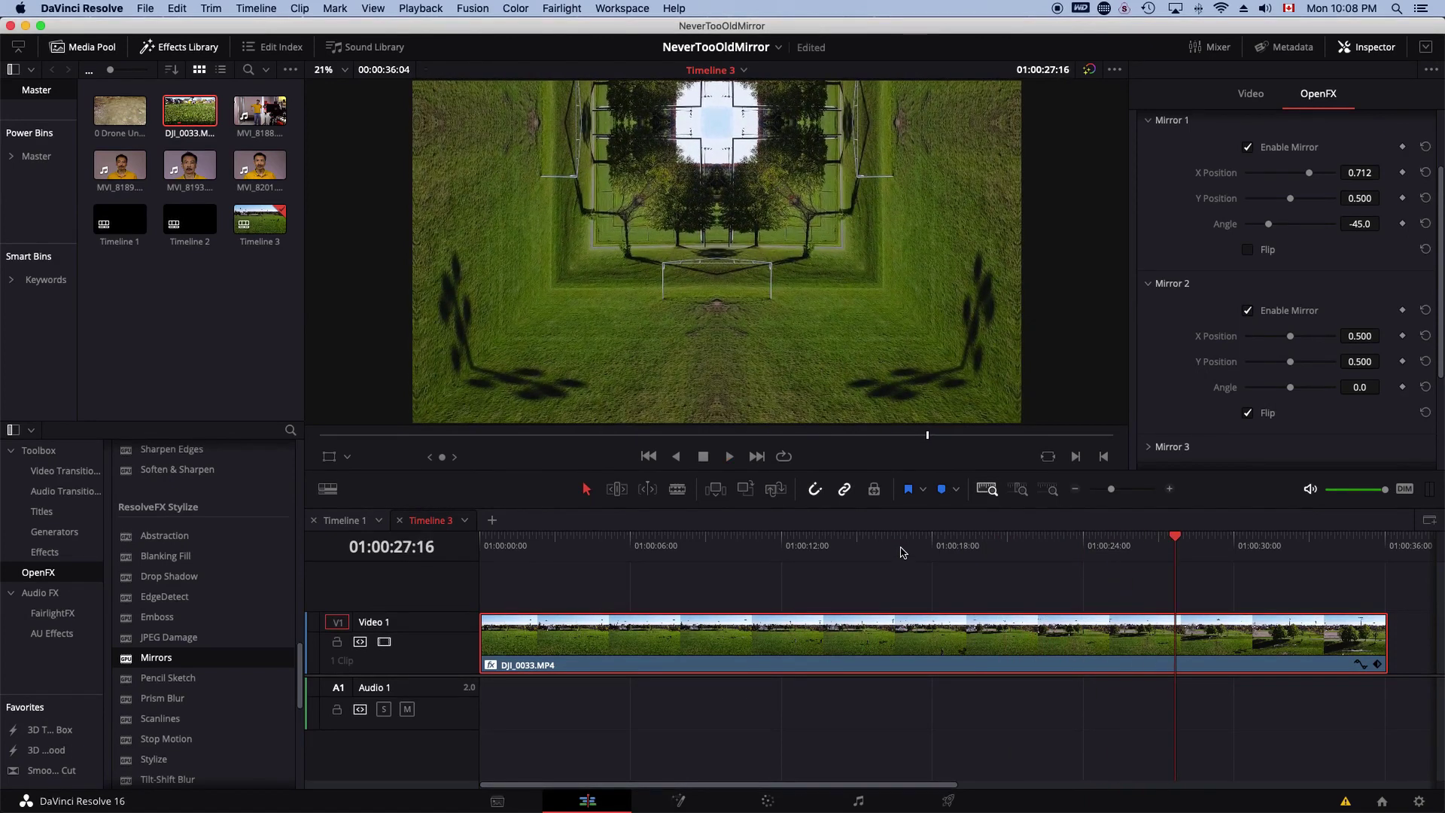